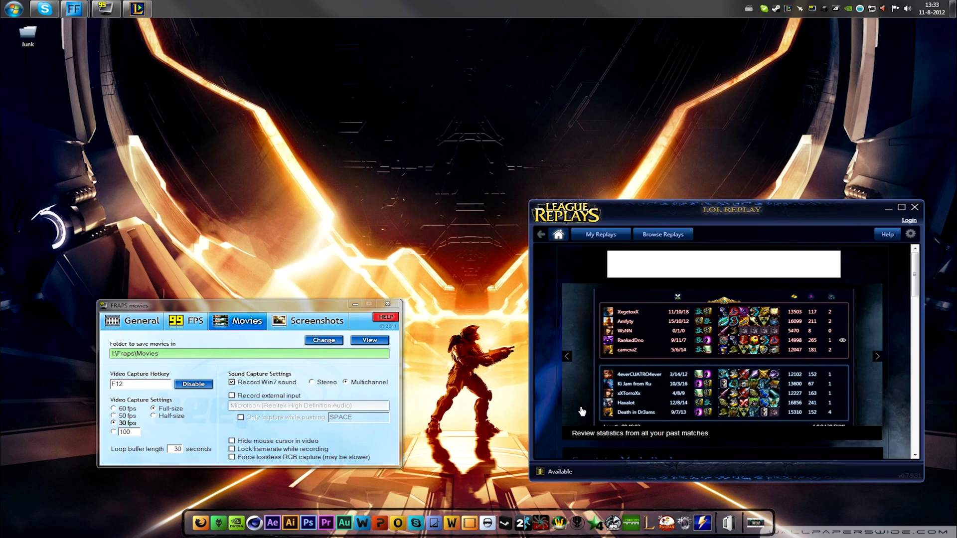
Step: Set the folder for saving Fraps movies to I:\Fraps\Movies
{"action": "left_click", "coordinate": [312, 308]}
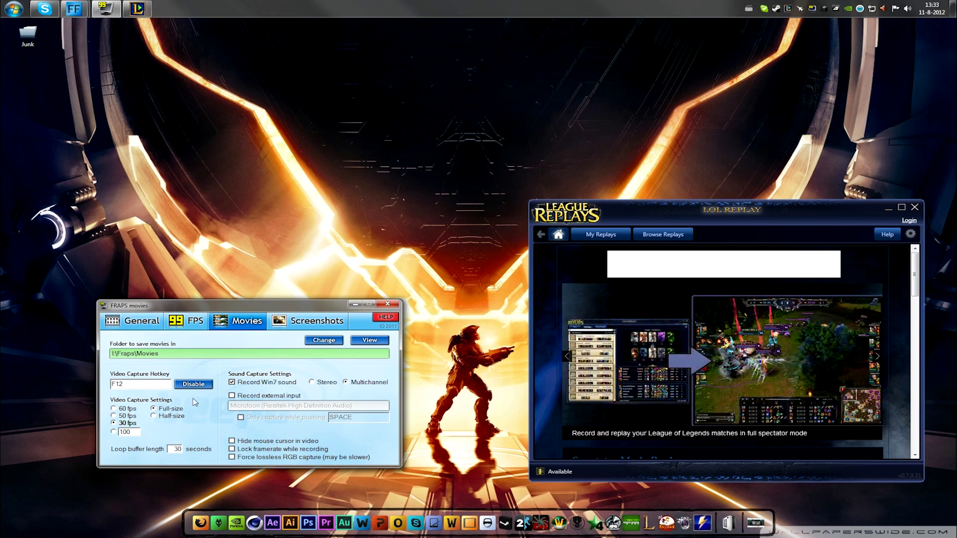
{"action": "left_click", "coordinate": [332, 342]}
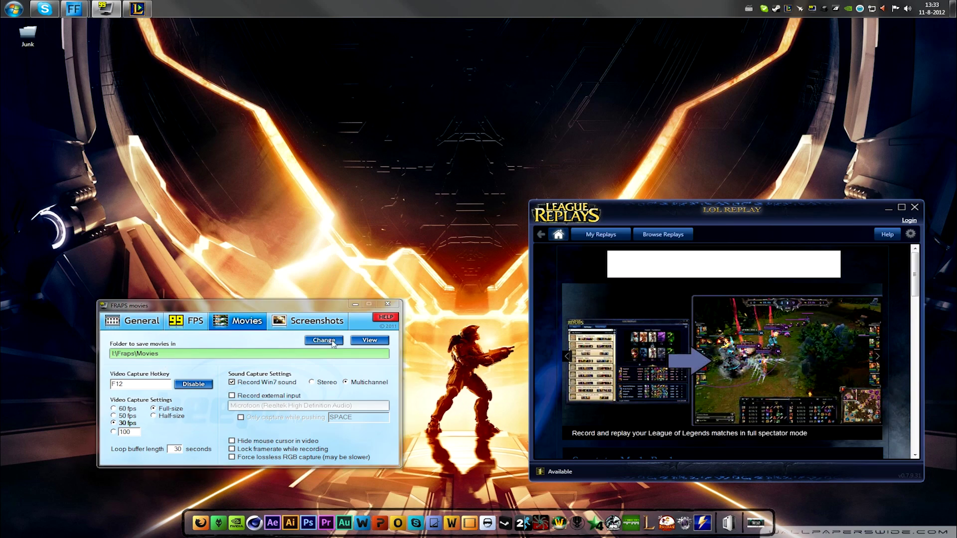
{"action": "left_click_drag", "start_coordinate": [498, 220], "coordinate": [370, 112]}
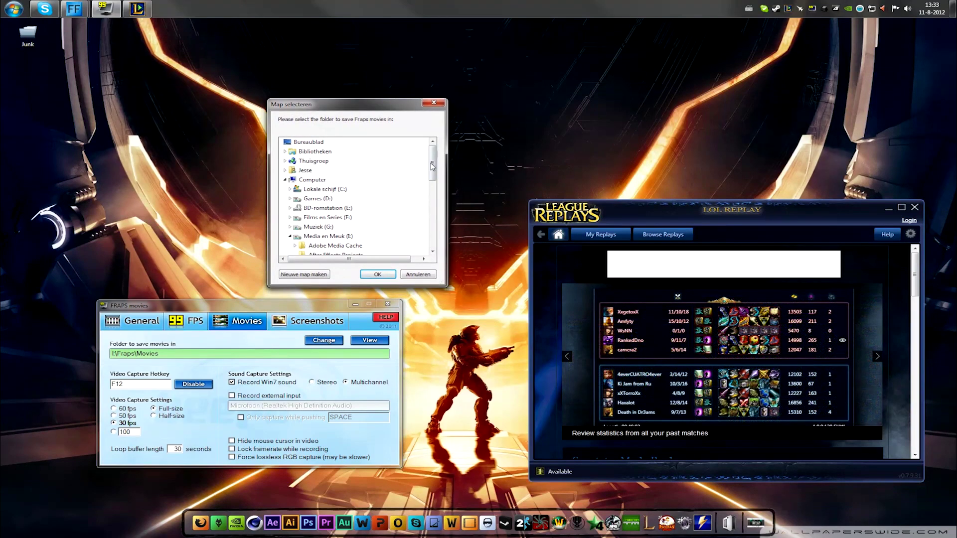
{"action": "left_click_drag", "start_coordinate": [432, 164], "coordinate": [432, 202]}
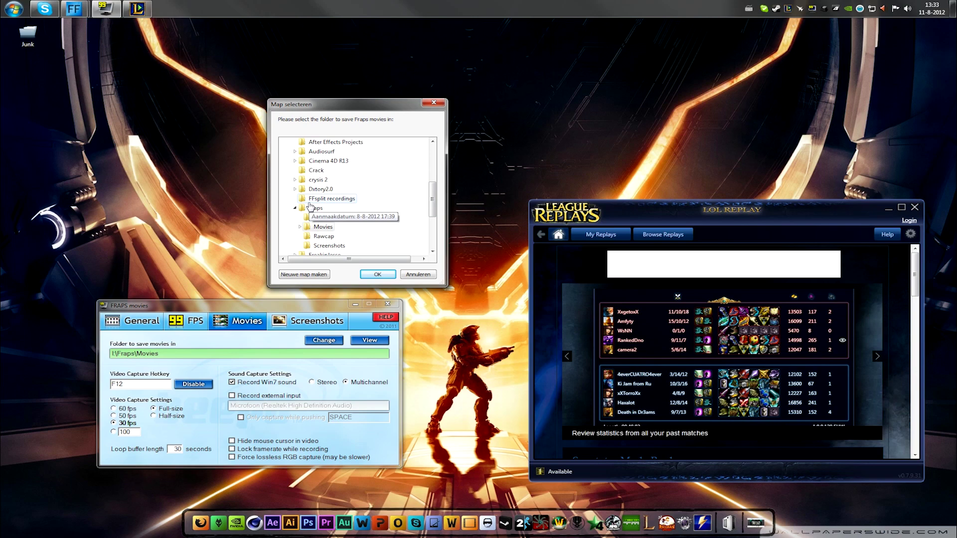
{"action": "left_click", "coordinate": [365, 273]}
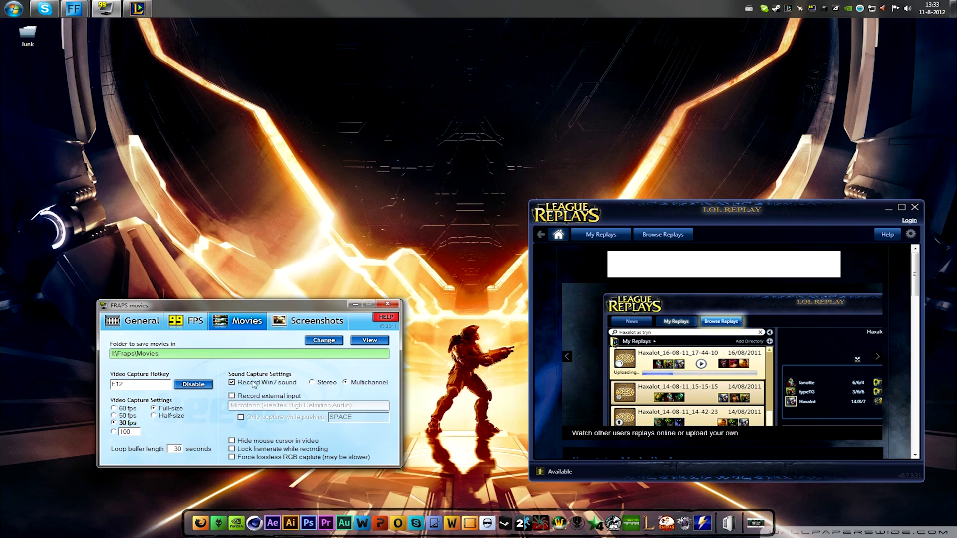
Step: View the recorded videos in the Fraps Movies folder and close the folder window
{"action": "left_click", "coordinate": [369, 340]}
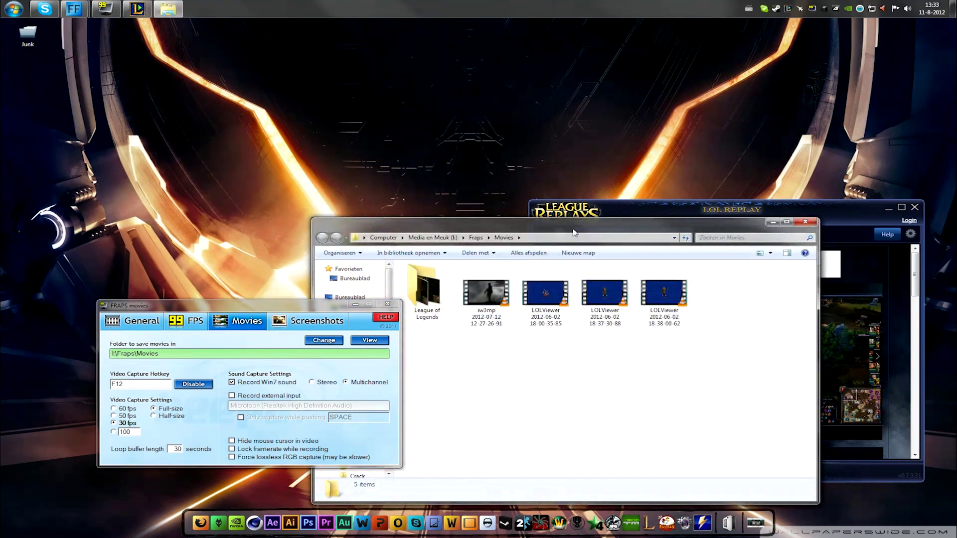
{"action": "left_click_drag", "start_coordinate": [583, 228], "coordinate": [695, 186]}
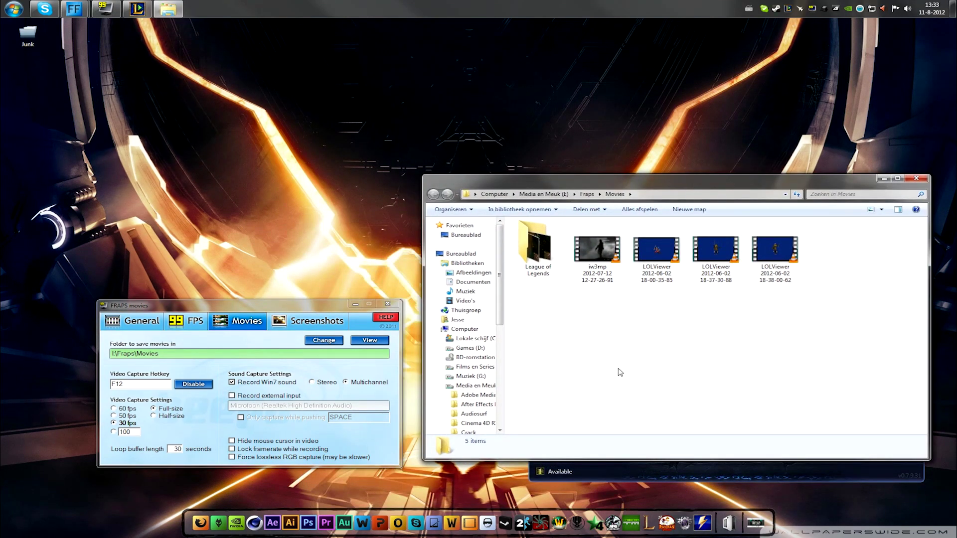
{"action": "left_click", "coordinate": [916, 178]}
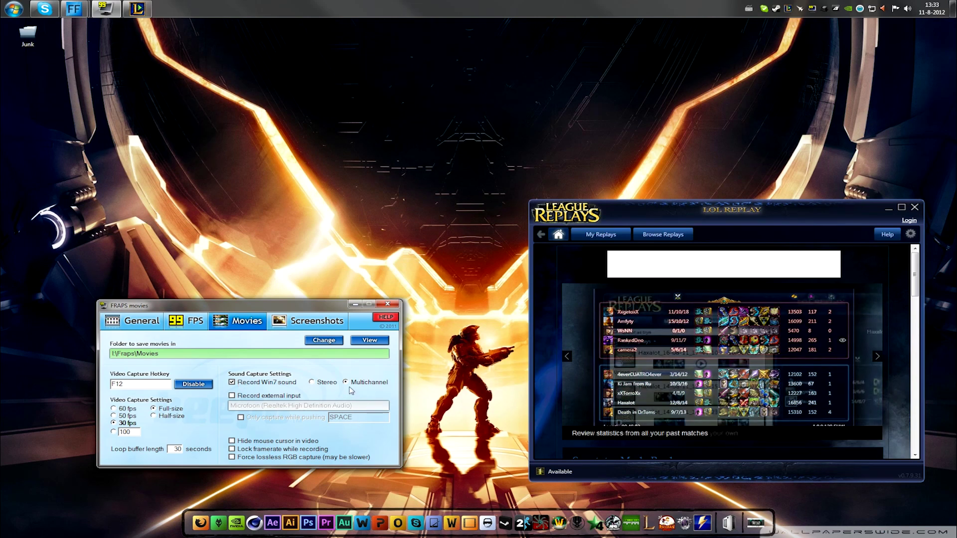
Step: Try the Stereo, external input and 60 fps capture options, restoring Multichannel sound, no external input and 30 fps
{"action": "left_click", "coordinate": [312, 384]}
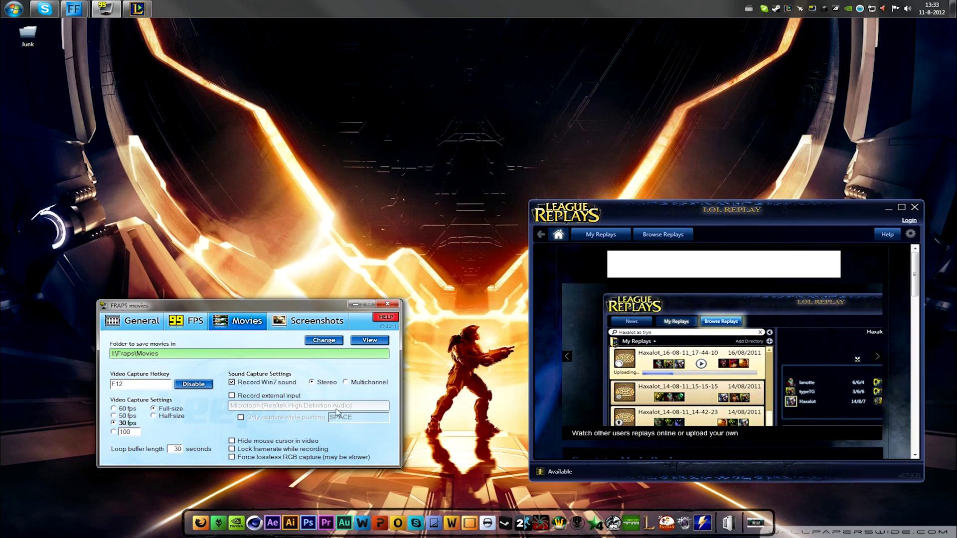
{"action": "left_click", "coordinate": [347, 383]}
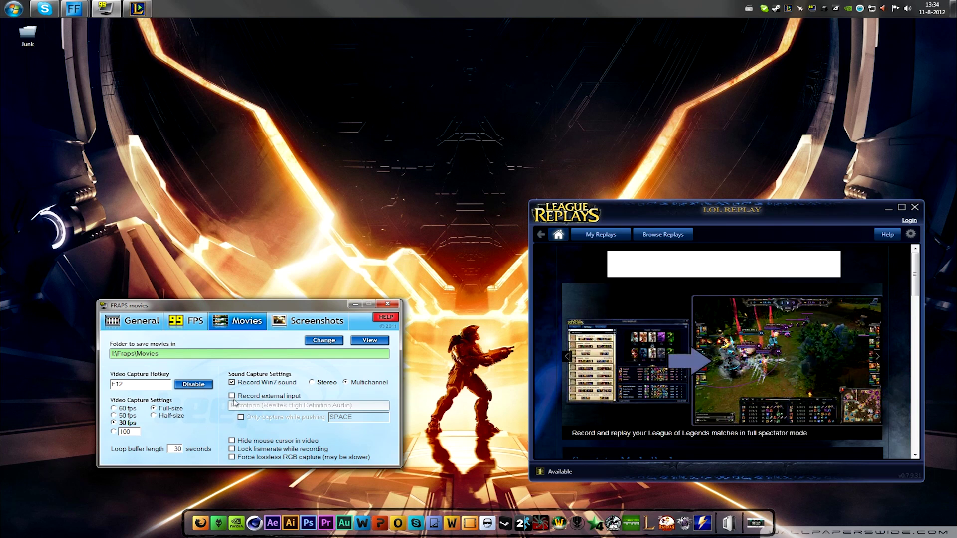
{"action": "left_click", "coordinate": [233, 397]}
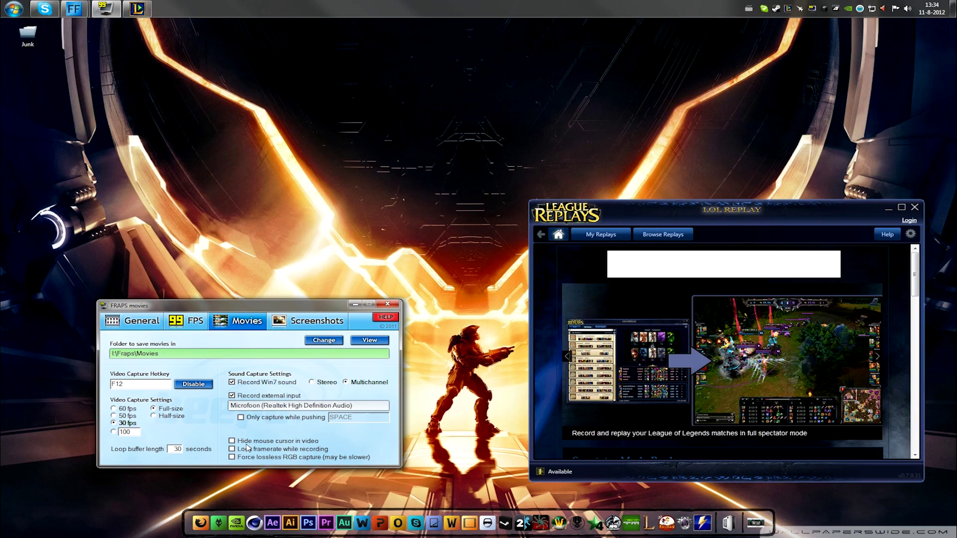
{"action": "key", "text": "space"}
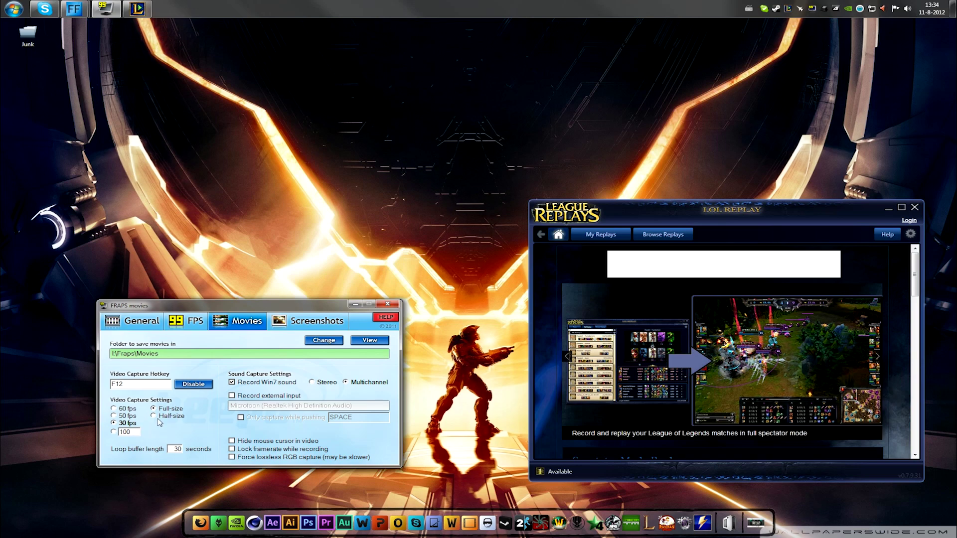
{"action": "left_click", "coordinate": [113, 409]}
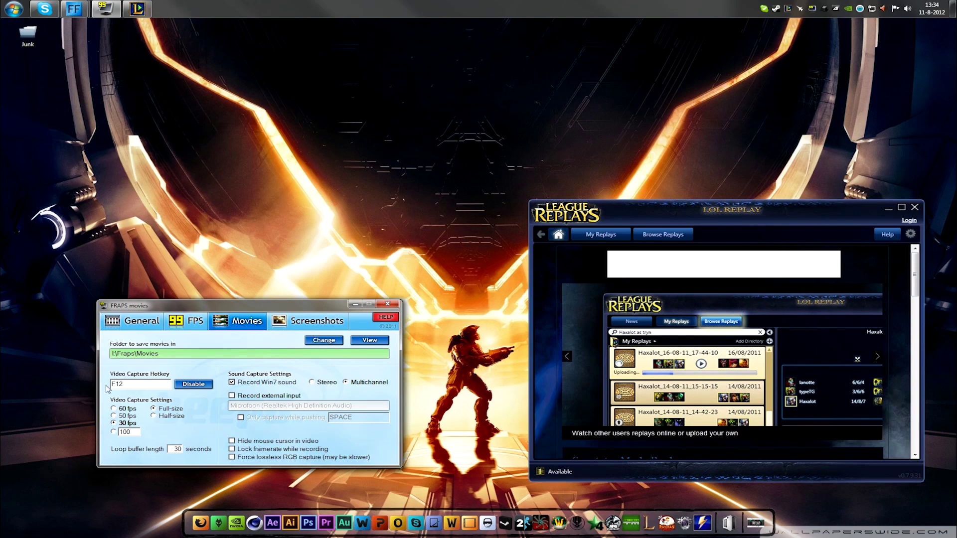
Step: Switch to LOL Replay and look through the list of recorded matches in My Replays
{"action": "left_click_drag", "start_coordinate": [718, 208], "coordinate": [708, 198]}
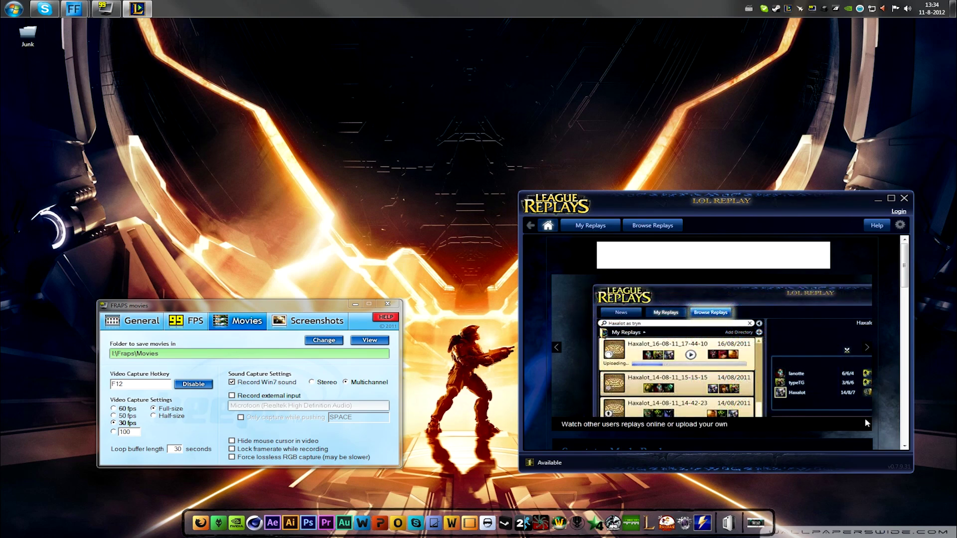
{"action": "left_click", "coordinate": [591, 226]}
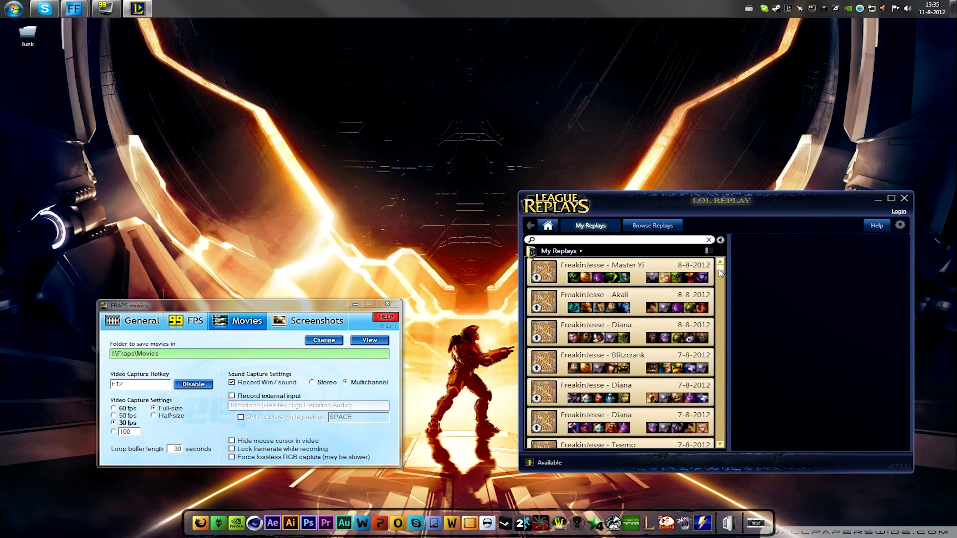
{"action": "scroll", "coordinate": [708, 394], "scroll_direction": "down", "scroll_amount": 5}
{"action": "scroll", "coordinate": [710, 399], "scroll_direction": "up", "scroll_amount": 3}
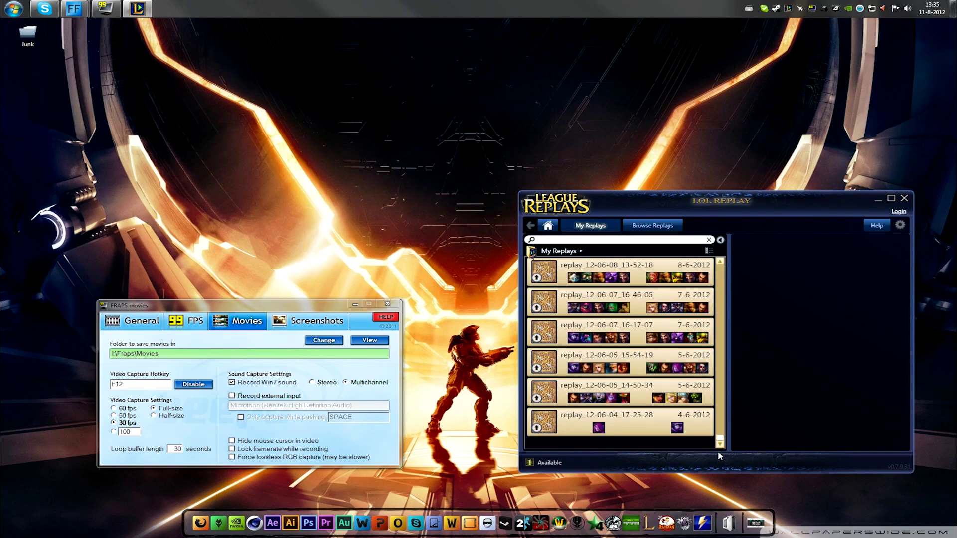
{"action": "scroll", "coordinate": [721, 290], "scroll_direction": "up", "scroll_amount": 3}
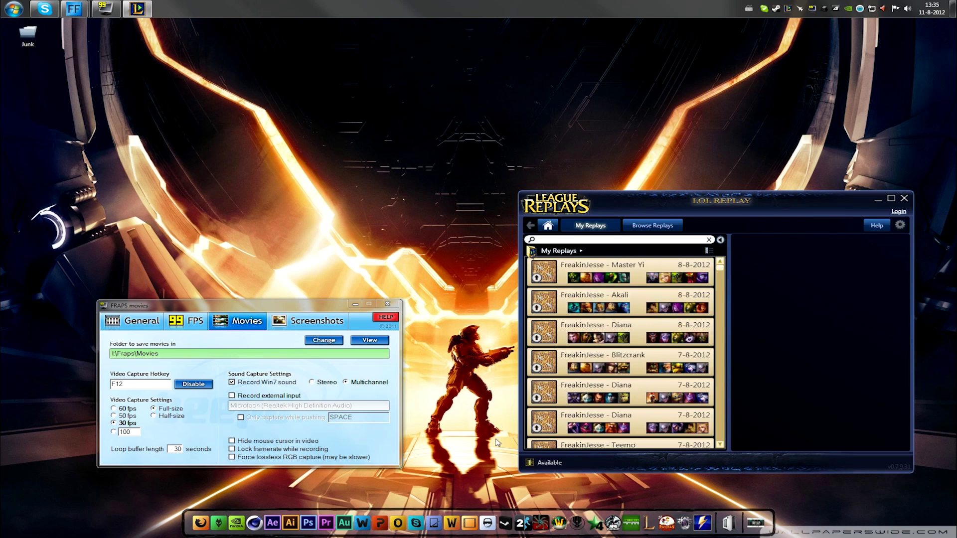
Step: Look through the online replays shared by other players
{"action": "left_click", "coordinate": [652, 226]}
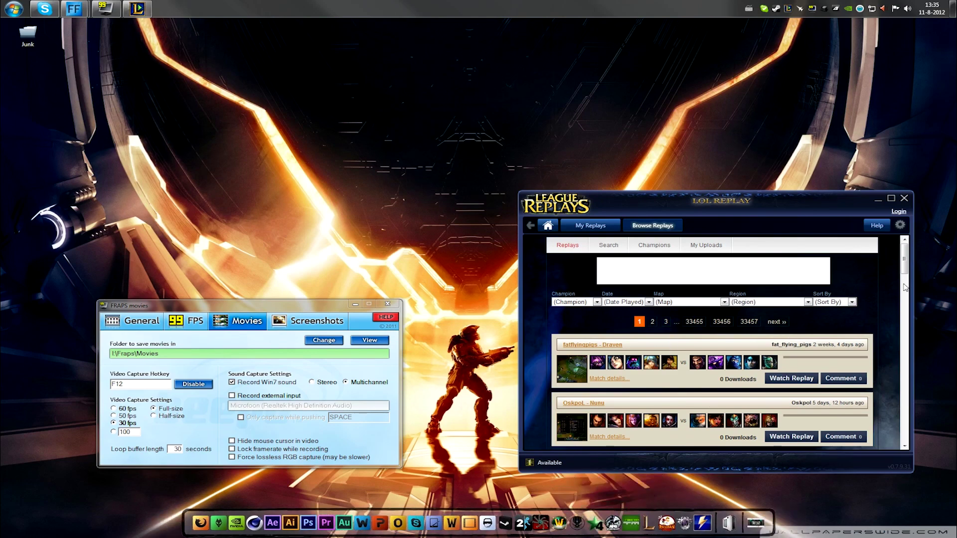
{"action": "scroll", "coordinate": [903, 277], "scroll_direction": "down", "scroll_amount": 1}
{"action": "scroll", "coordinate": [892, 349], "scroll_direction": "down", "scroll_amount": 5}
{"action": "scroll", "coordinate": [890, 378], "scroll_direction": "up", "scroll_amount": 5}
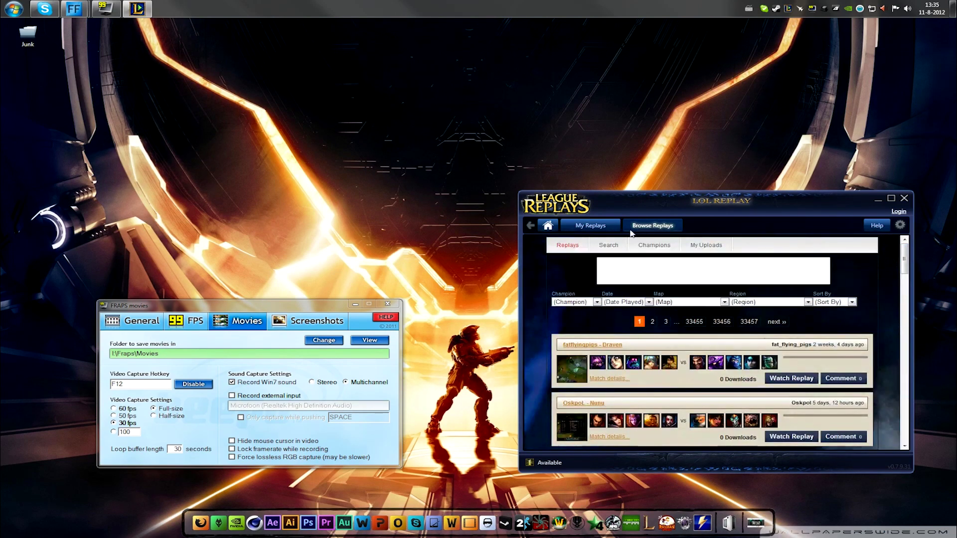
Step: Return to the recorded matches and view the match details of the Diana and Master Yi replays dated 8-8-2012
{"action": "left_click", "coordinate": [590, 225]}
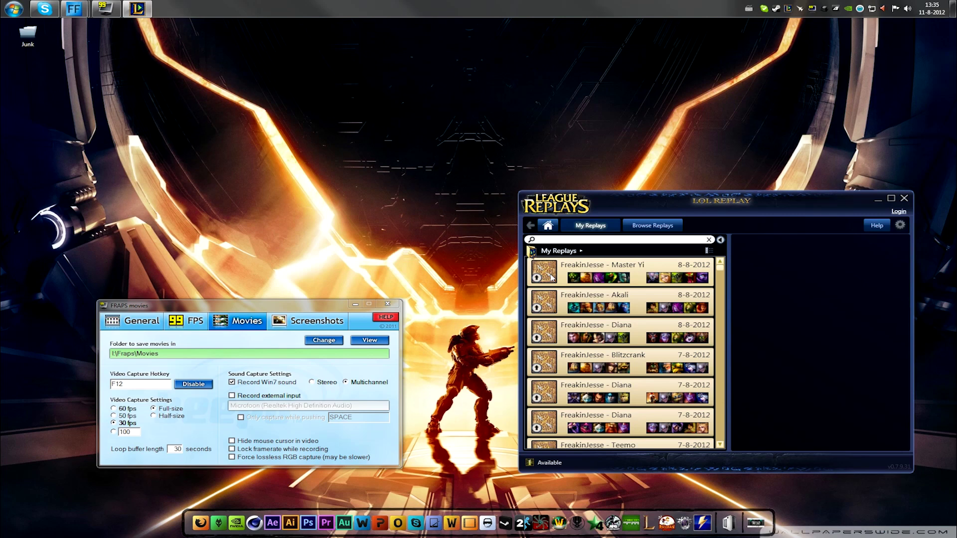
{"action": "left_click", "coordinate": [631, 269]}
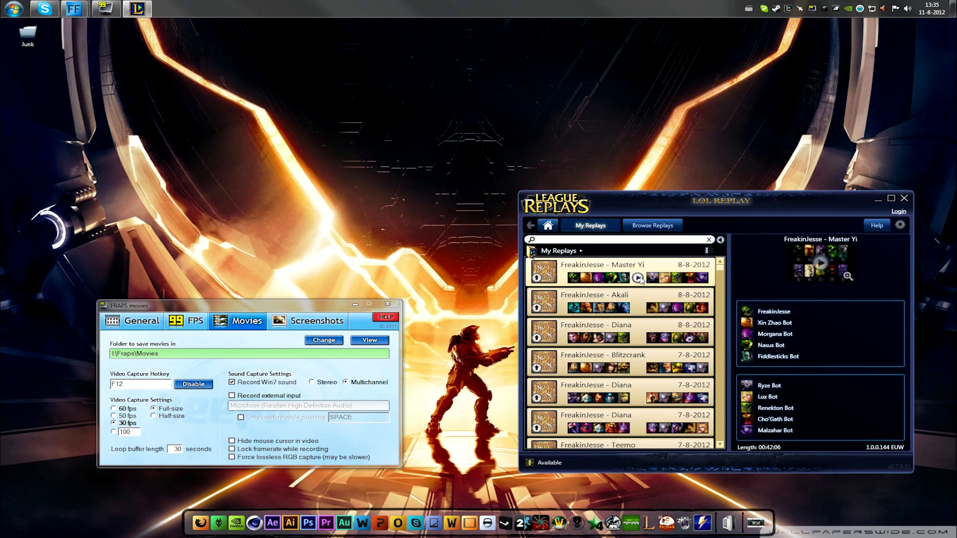
{"action": "key", "text": "Down"}
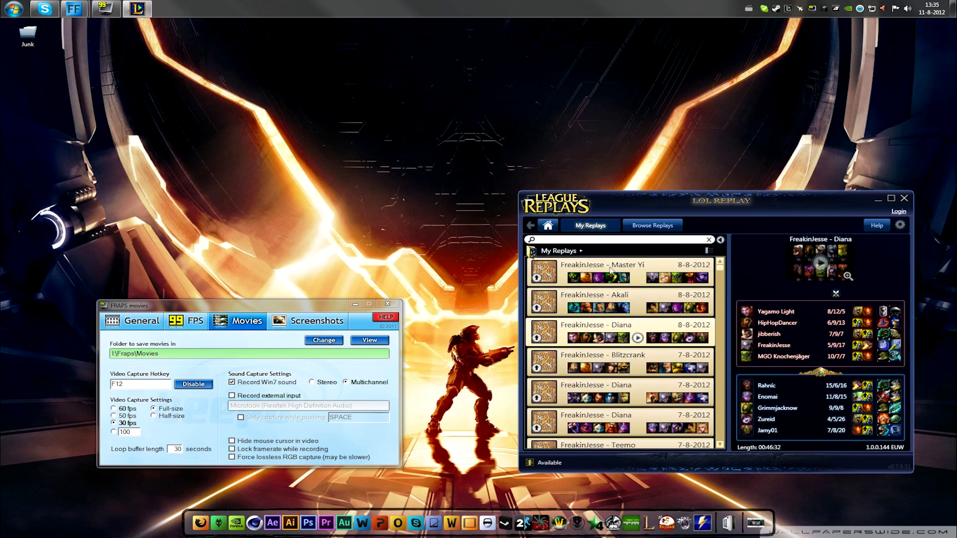
{"action": "key", "text": "Up"}
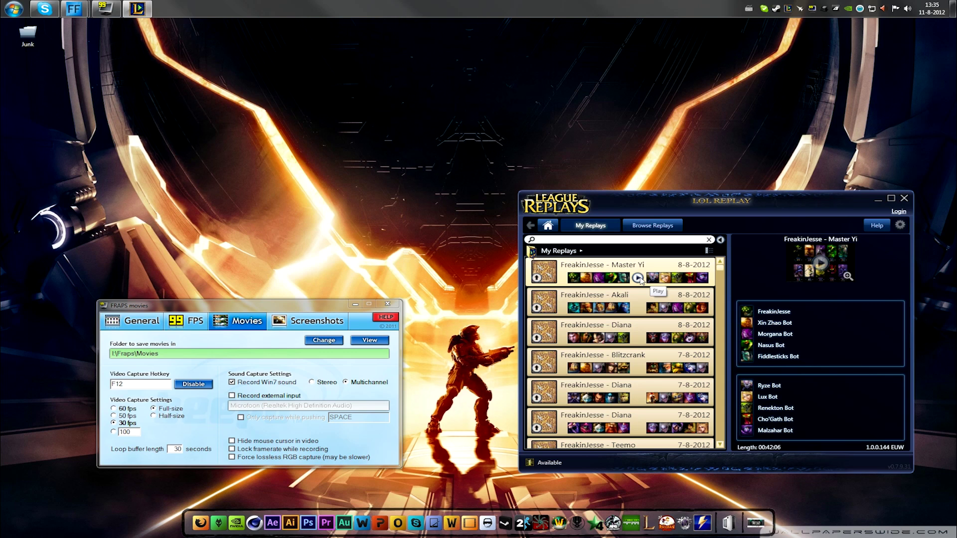
{"action": "mouse_move", "coordinate": [849, 278]}
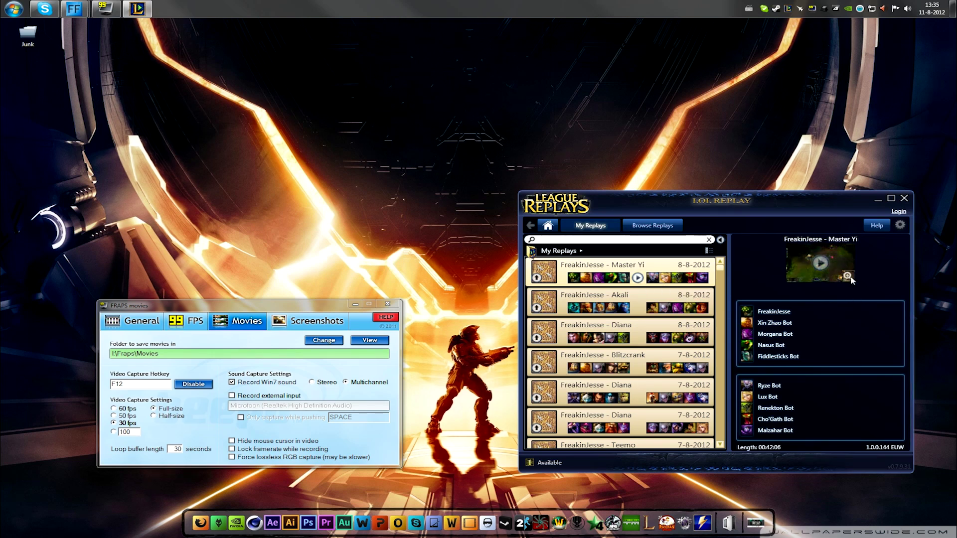
Step: Open the LOL Replay settings and check which folder is selected for the League of Legends path
{"action": "left_click", "coordinate": [900, 228]}
{"action": "left_click_drag", "start_coordinate": [746, 205], "coordinate": [698, 209]}
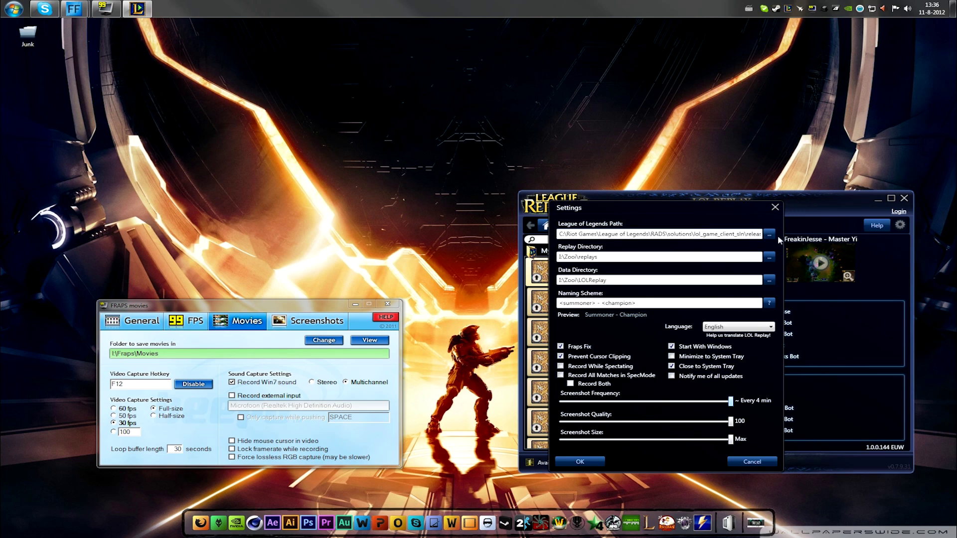
{"action": "left_click", "coordinate": [770, 235]}
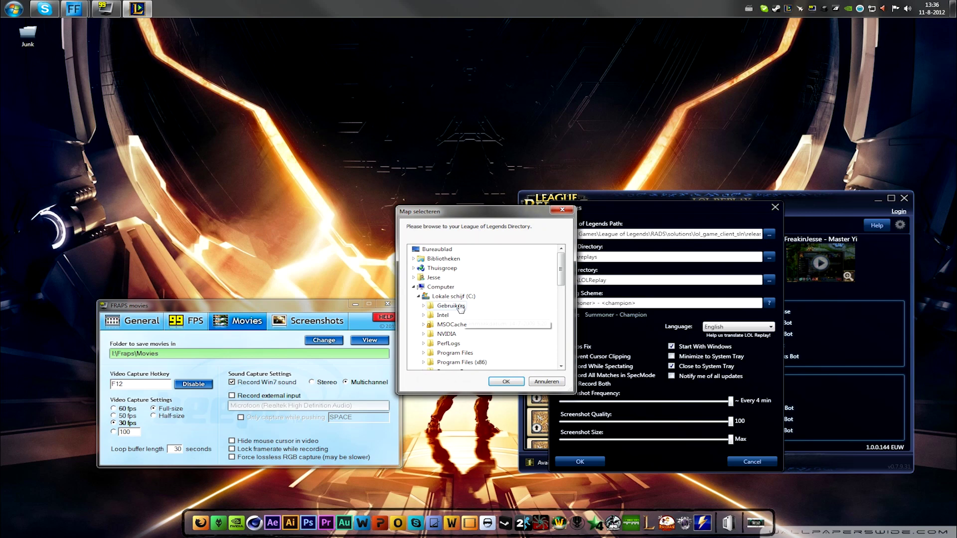
{"action": "left_click_drag", "start_coordinate": [554, 269], "coordinate": [553, 322]}
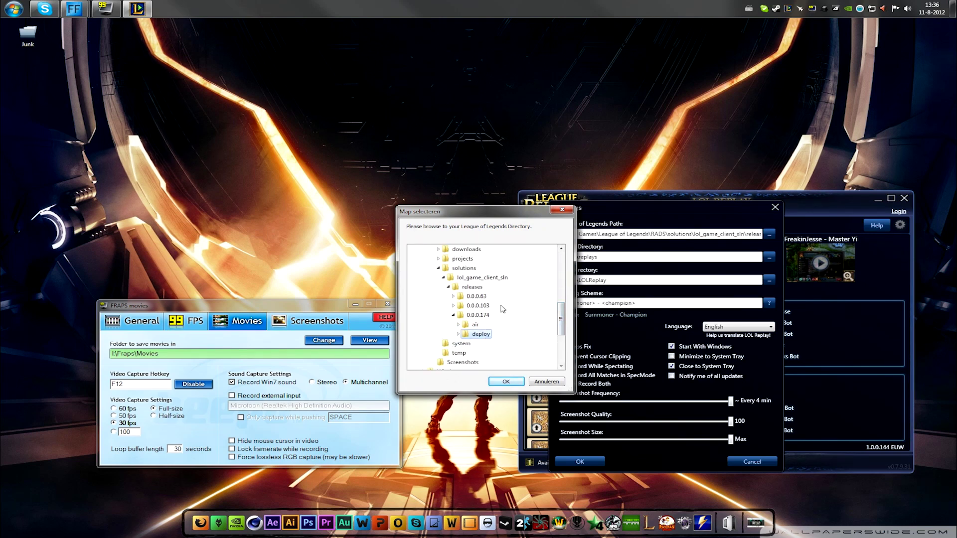
{"action": "left_click", "coordinate": [563, 211]}
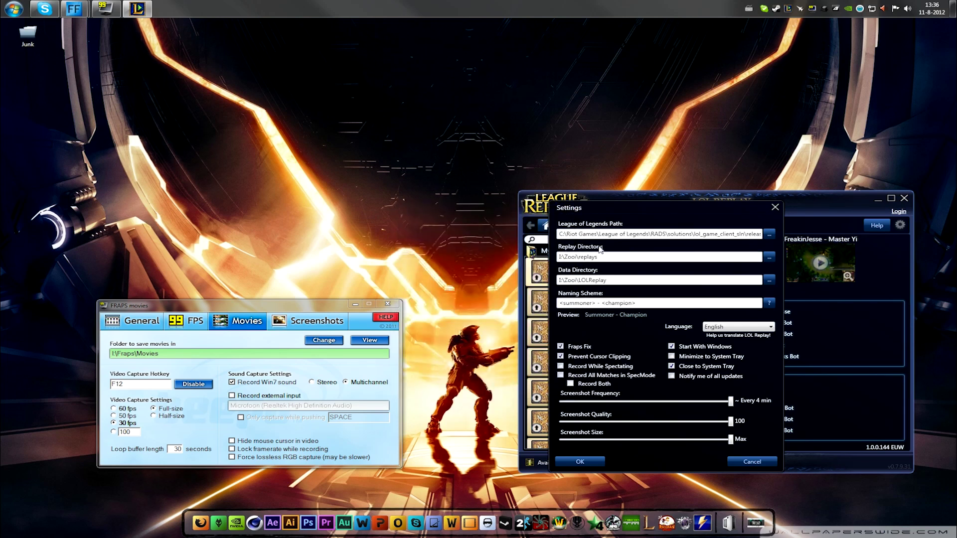
Step: Check the folder used as the replay directory, leave the folder selection and confirm the LOL Replay settings
{"action": "left_click", "coordinate": [769, 257]}
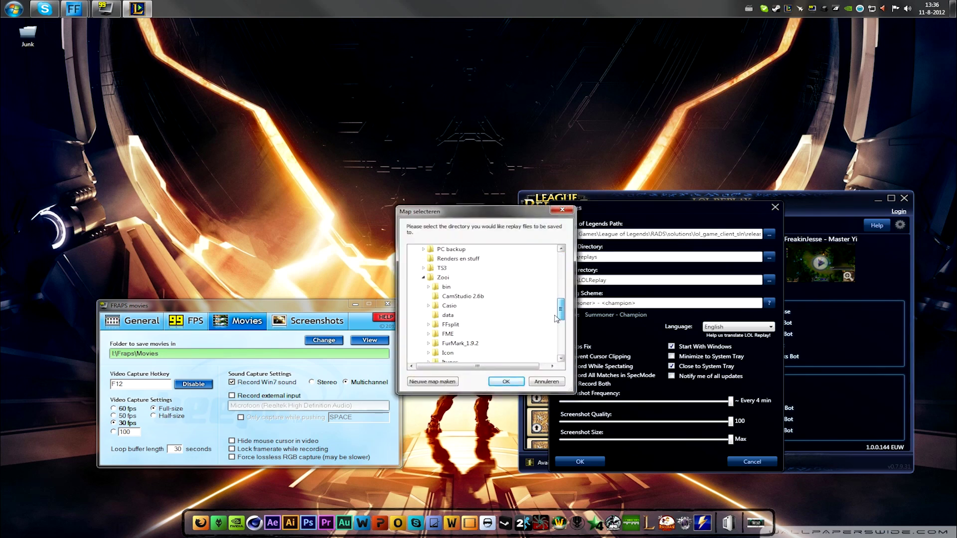
{"action": "left_click", "coordinate": [563, 210]}
{"action": "left_click", "coordinate": [589, 462]}
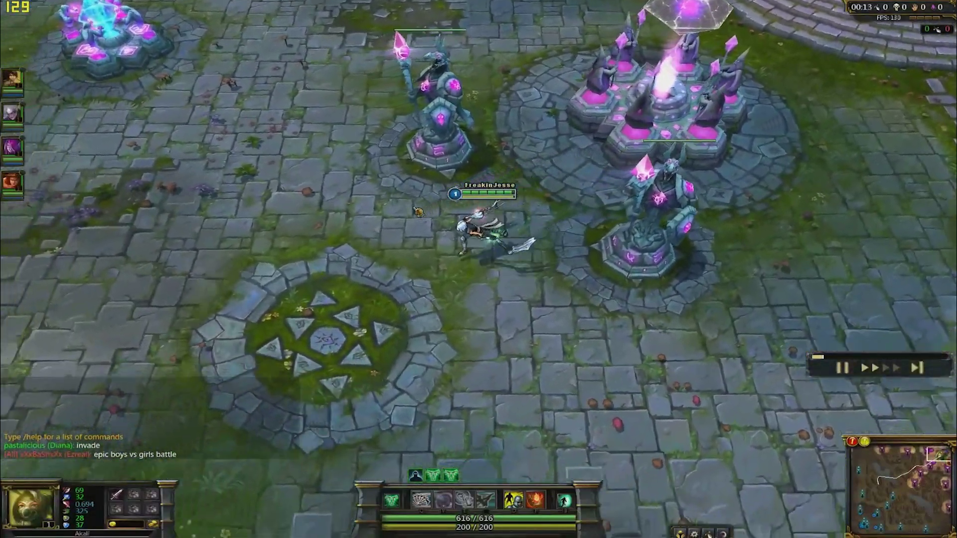
Step: Open the Interface options in the running Akali replay
{"action": "key", "text": "Escape"}
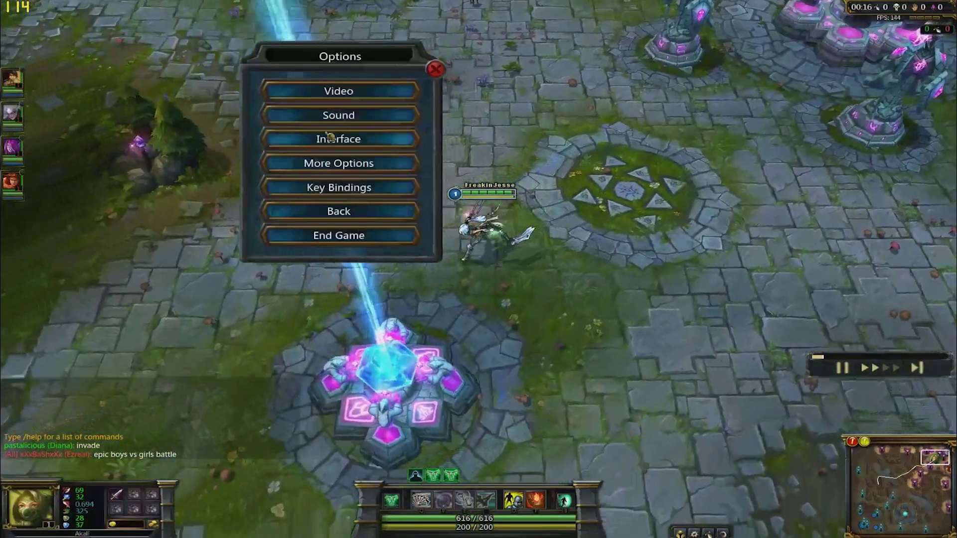
{"action": "left_click", "coordinate": [305, 137]}
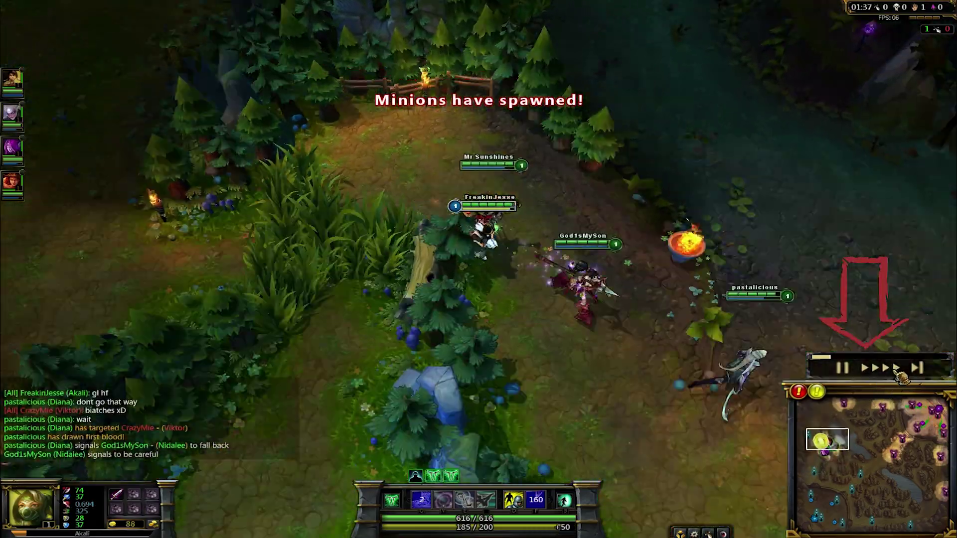
Step: Change the replay's fast-forward speed, and pause and resume its playback
{"action": "left_click", "coordinate": [896, 369]}
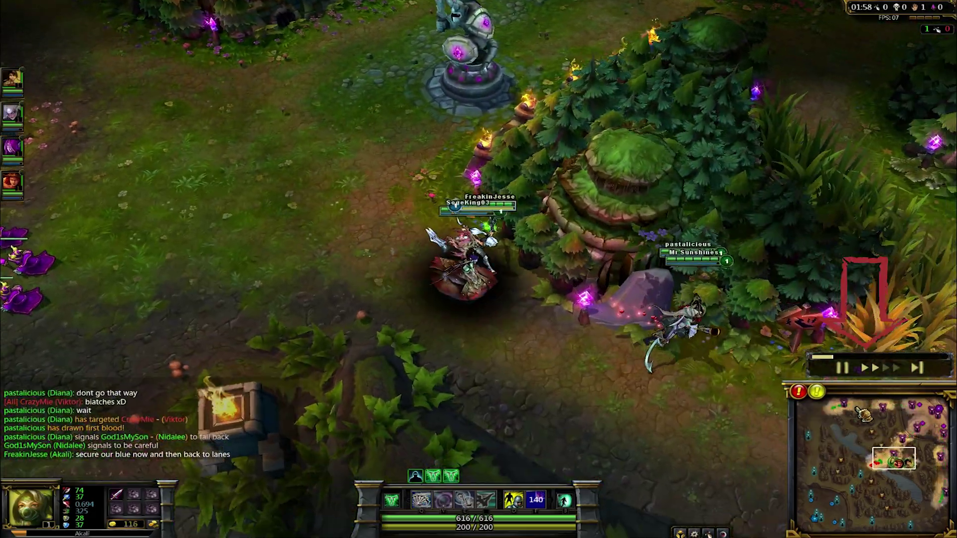
{"action": "key", "text": "space"}
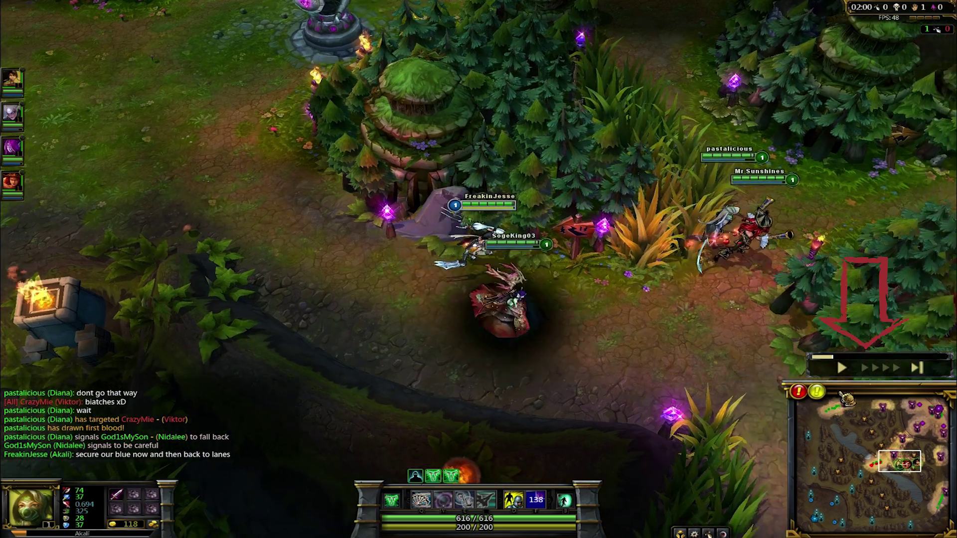
{"action": "left_click", "coordinate": [845, 369]}
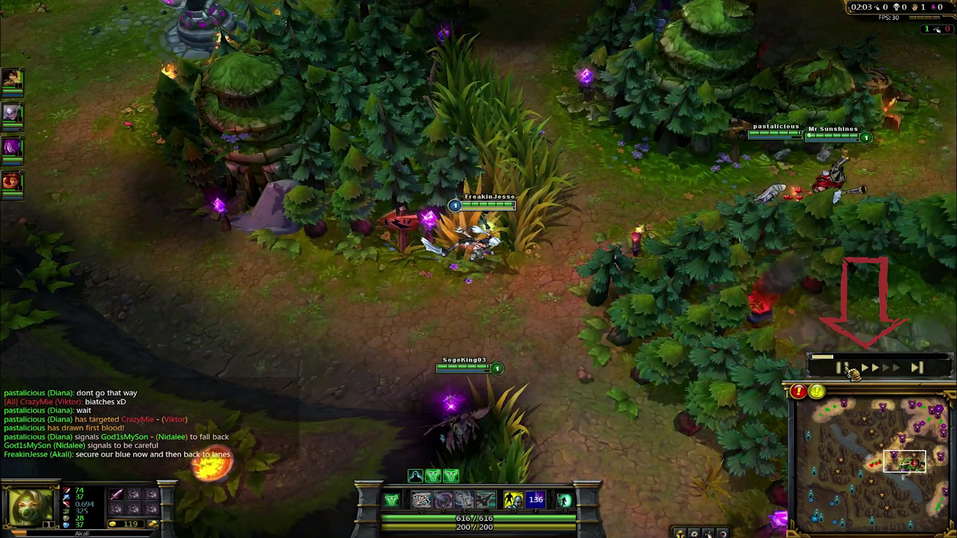